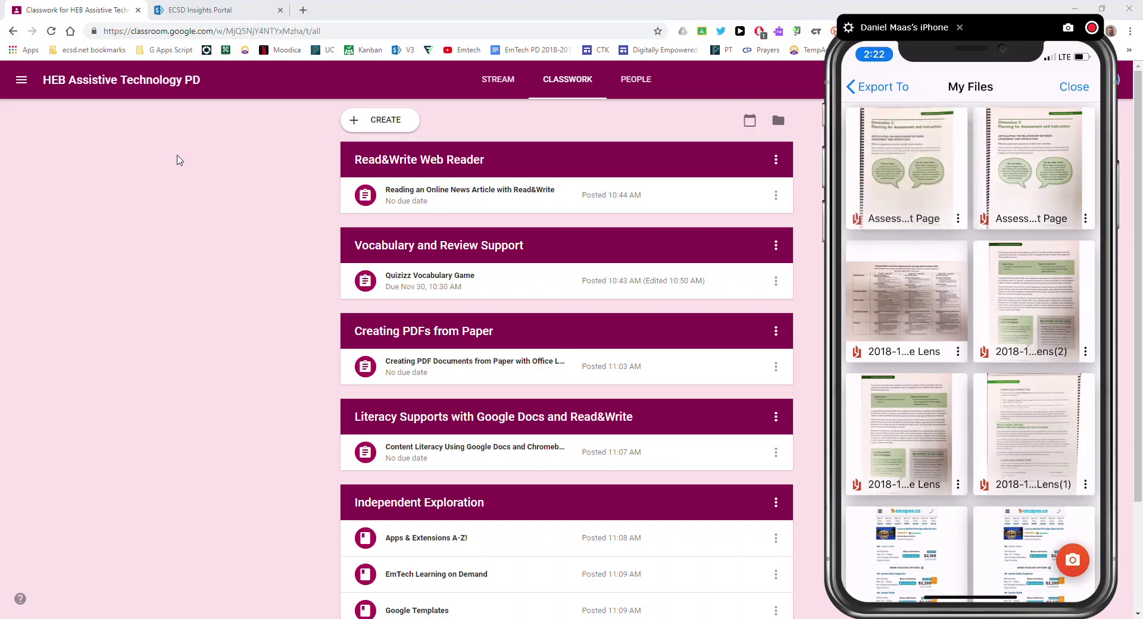
# Step: Switch to OneDrive through the ECSD Insights Portal and open the Office Lens folder
pyautogui.click(216, 11)
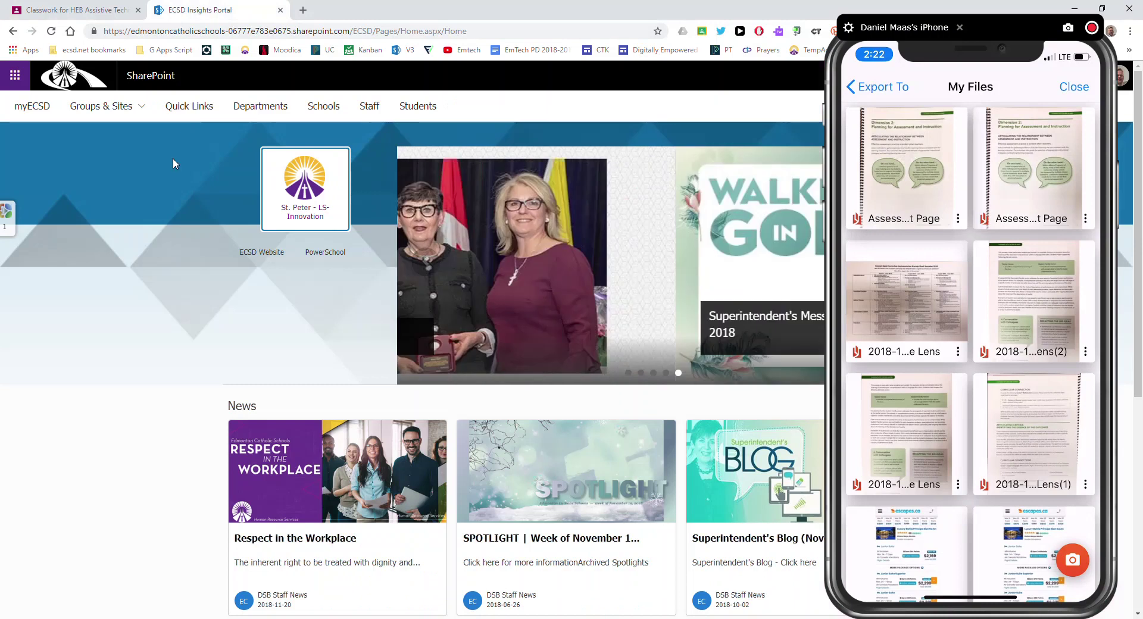
pyautogui.click(20, 85)
pyautogui.click(122, 156)
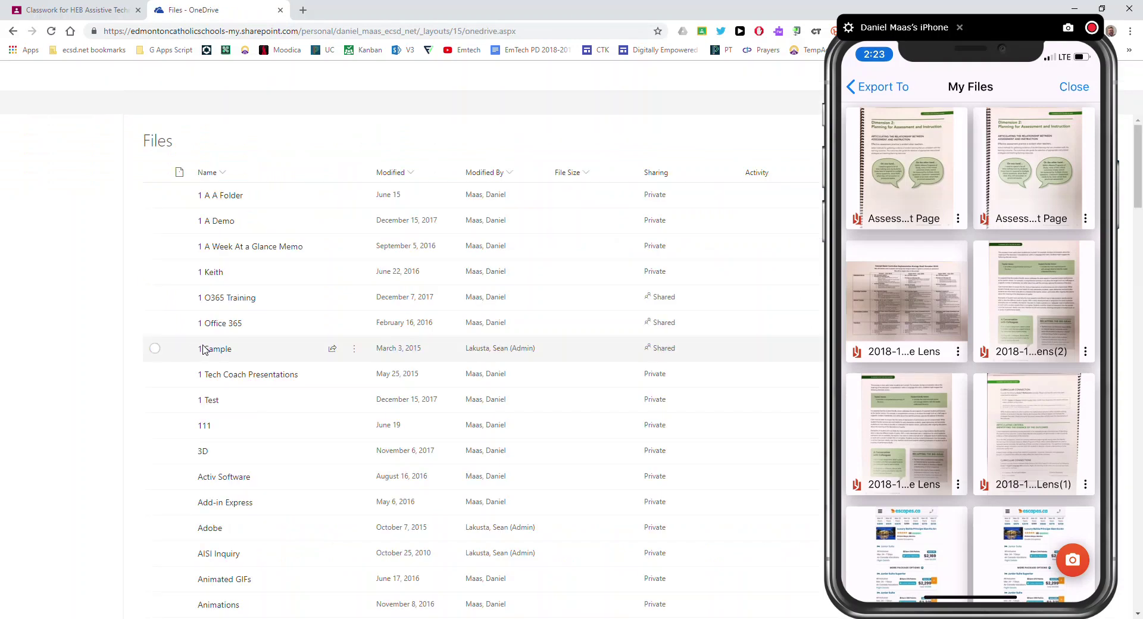
pyautogui.scroll(-6, 208, 350)
pyautogui.scroll(-10, 213, 350)
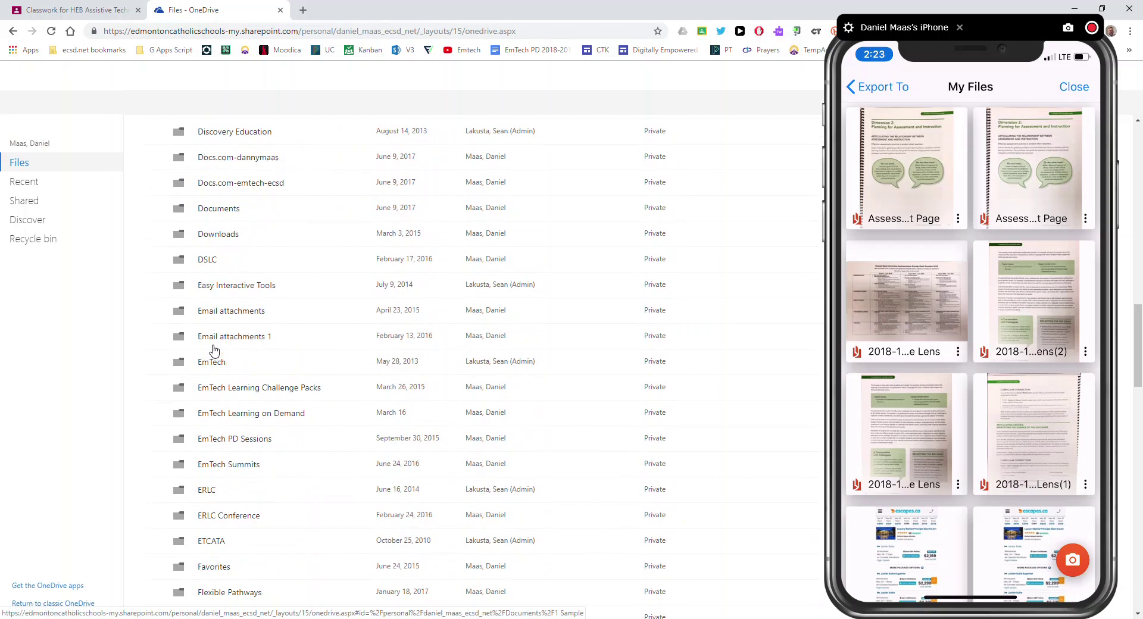
pyautogui.scroll(-13, 214, 350)
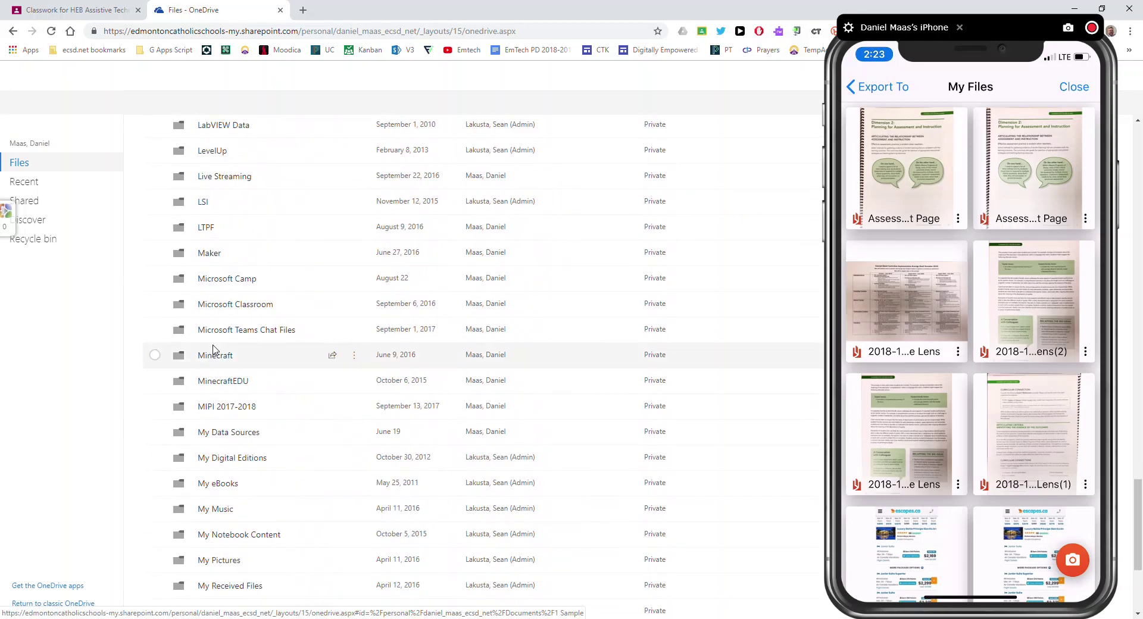
pyautogui.scroll(-6, 214, 350)
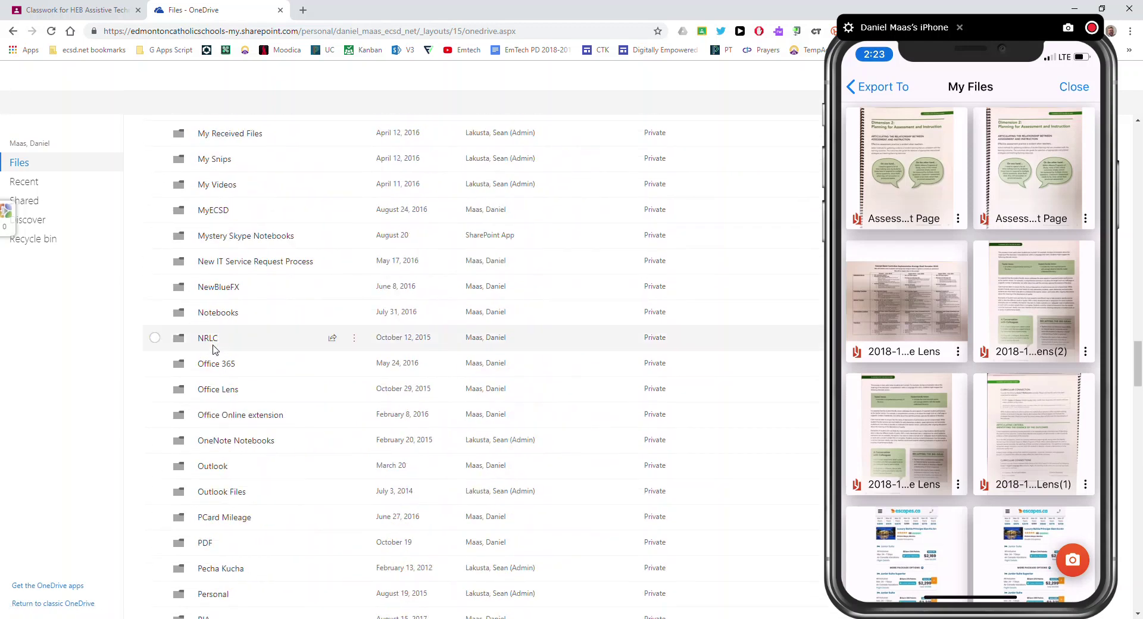
pyautogui.scroll(-3, 213, 350)
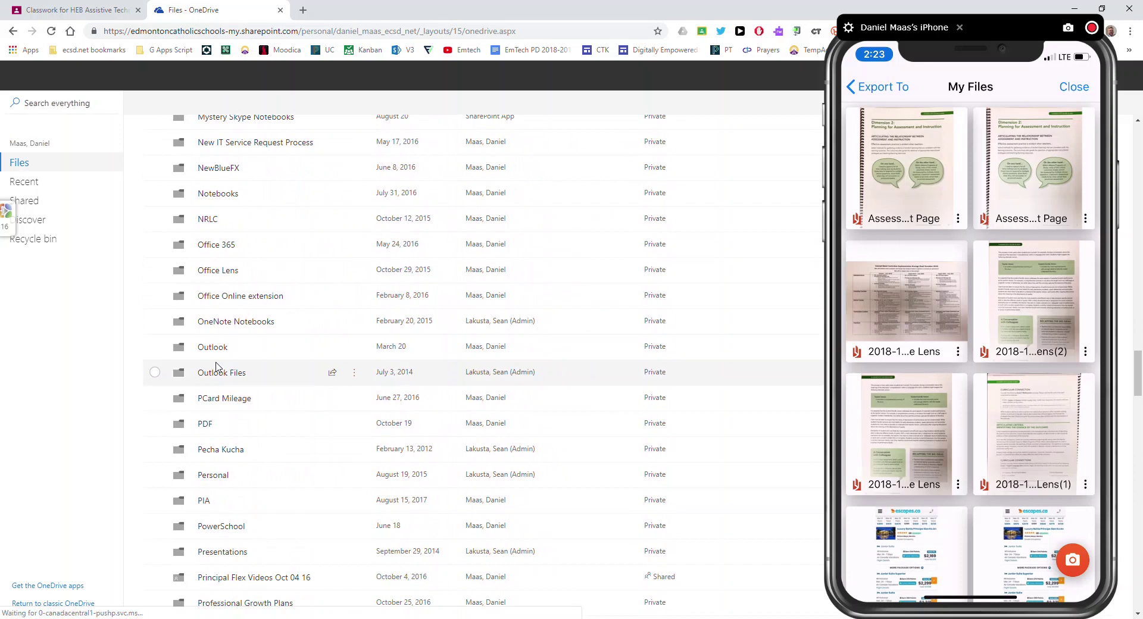
pyautogui.click(230, 275)
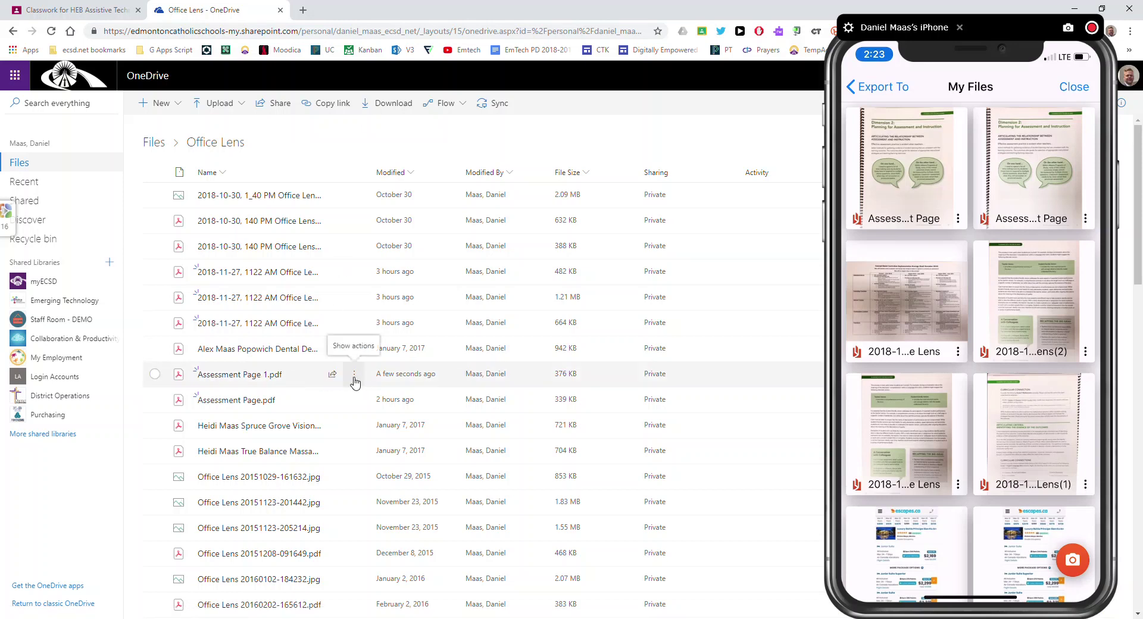
# Step: Open the scanned file Assessment Page 1.pdf in the browser
pyautogui.click(355, 380)
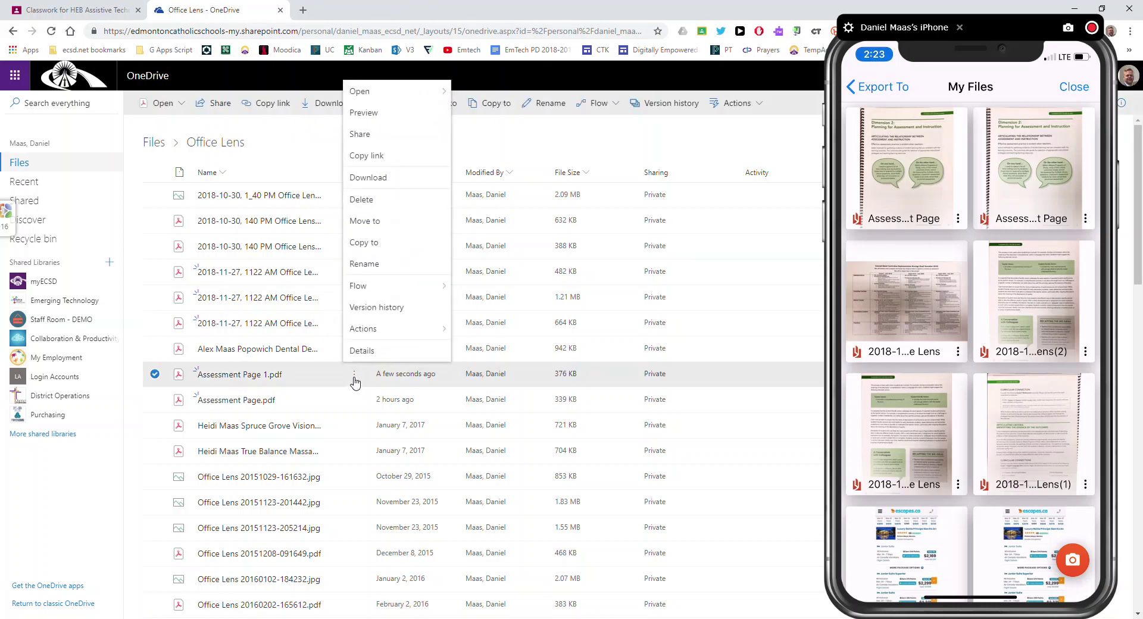
pyautogui.moveTo(424, 95)
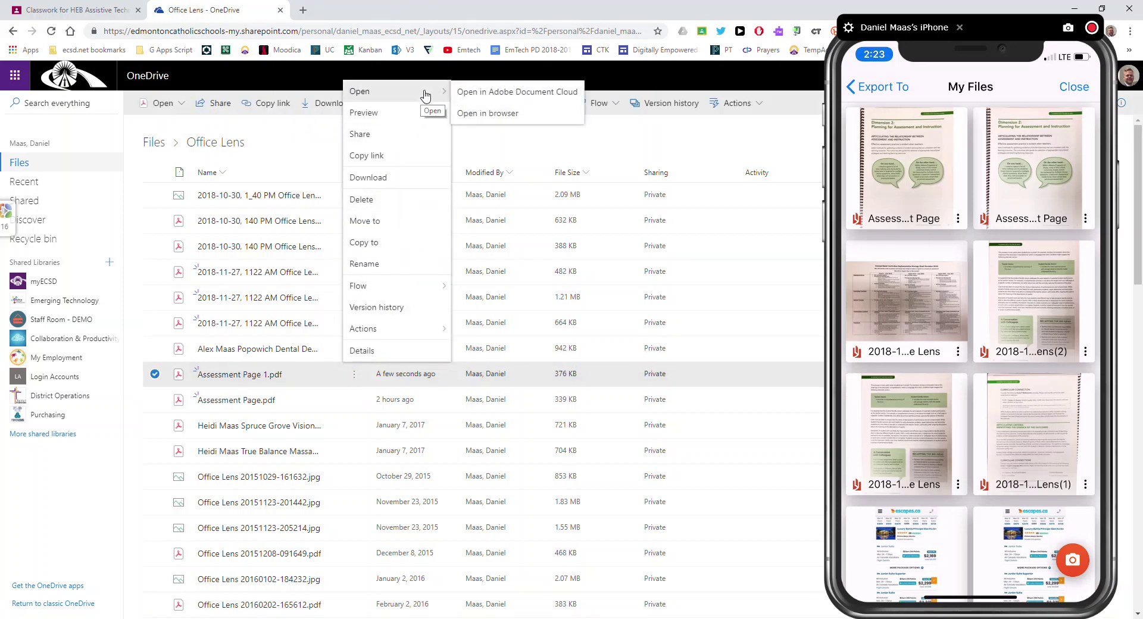
pyautogui.click(489, 114)
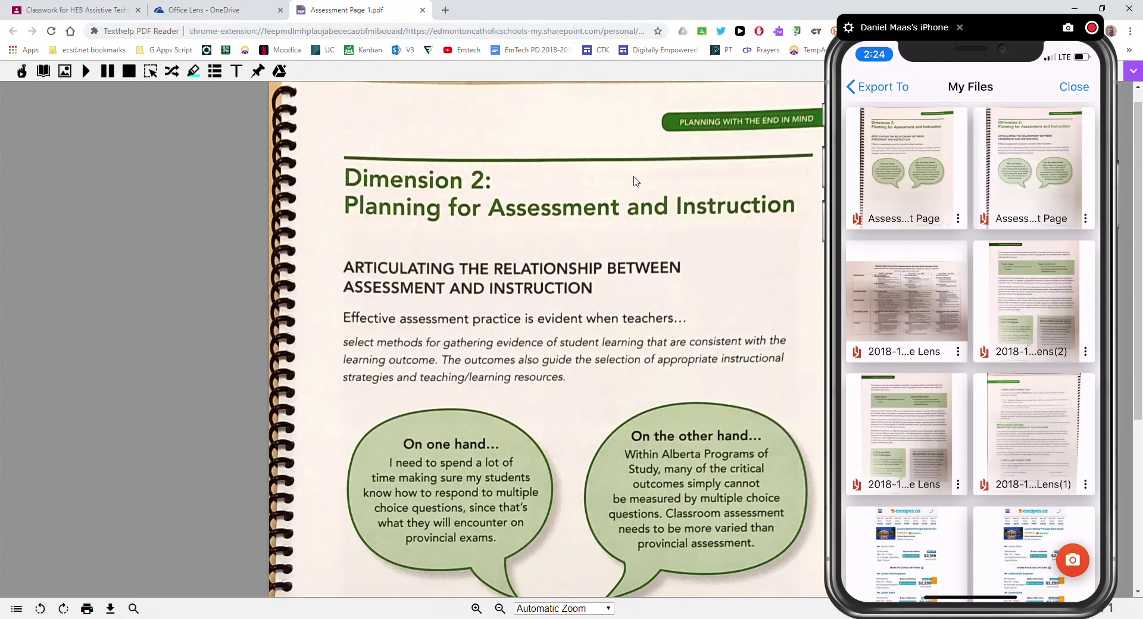
# Step: Have the heading line "ARTICULATING THE RELATIONSHIP BETWEEN" read aloud, and stop the playback
pyautogui.moveTo(346, 266); pyautogui.dragTo(653, 260)
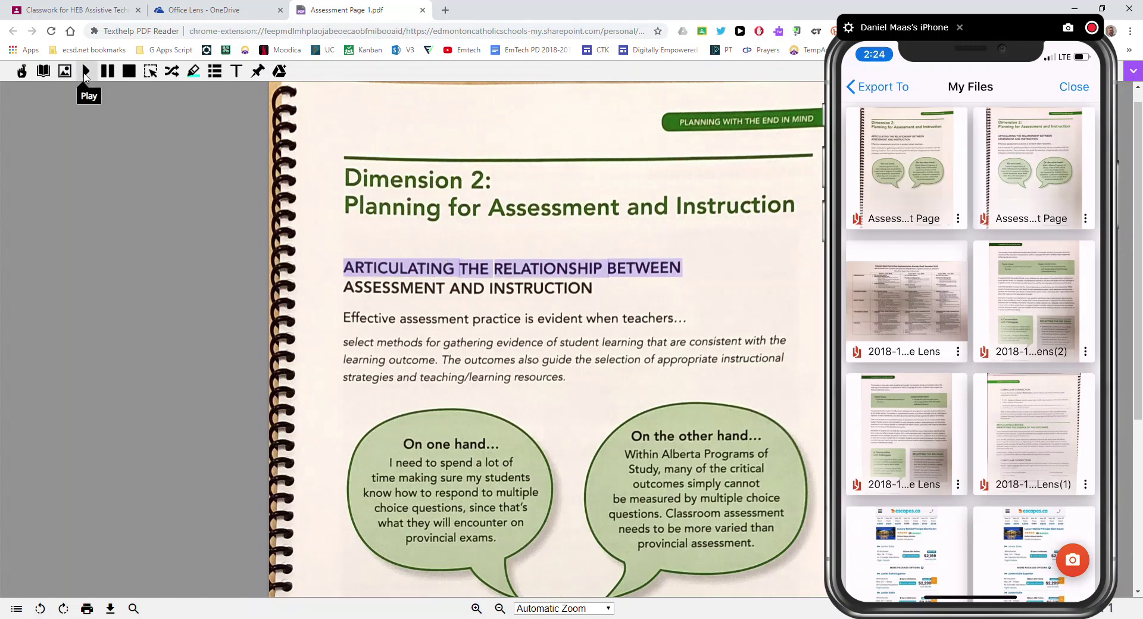
pyautogui.click(85, 72)
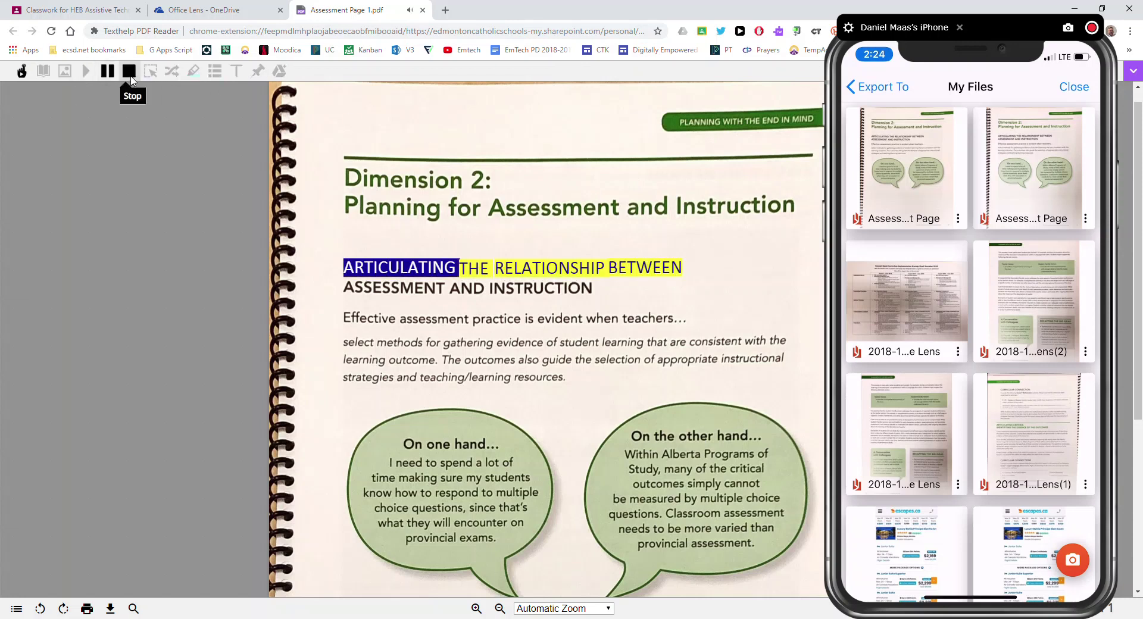
pyautogui.click(130, 80)
# Step: Highlight the word "Effective" below the heading in pink
pyautogui.click(193, 71)
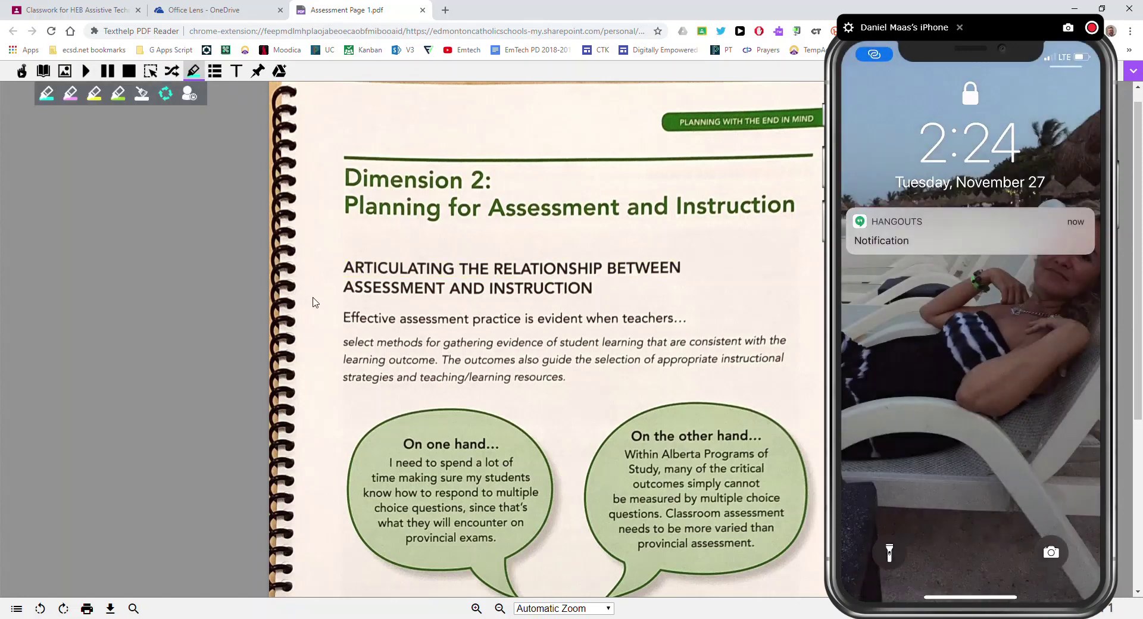
pyautogui.moveTo(344, 317); pyautogui.dragTo(397, 319)
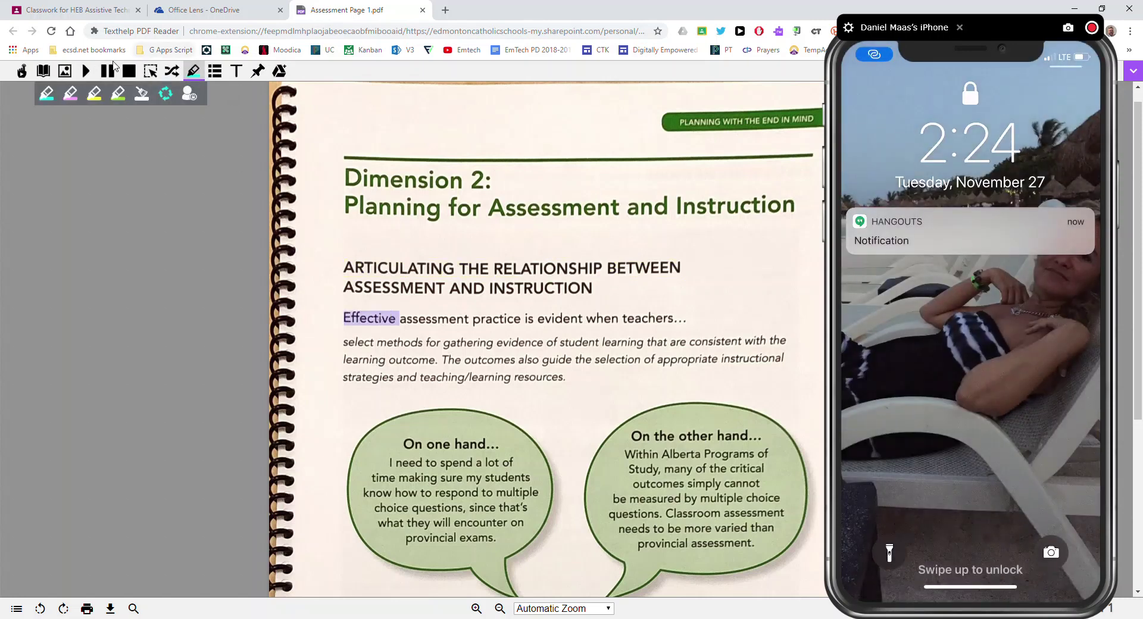
pyautogui.click(70, 93)
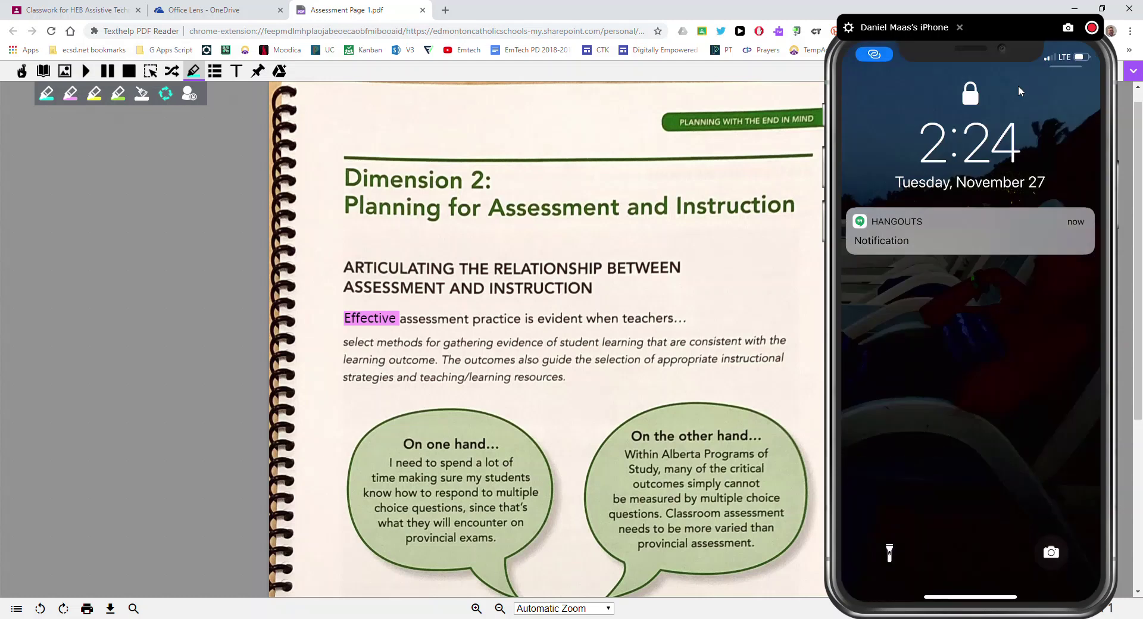
# Step: Move the phone mirror window off the PDF and save the highlighted PDF to the PDF Documents folder in Google Drive
pyautogui.moveTo(1016, 21); pyautogui.dragTo(393, 151)
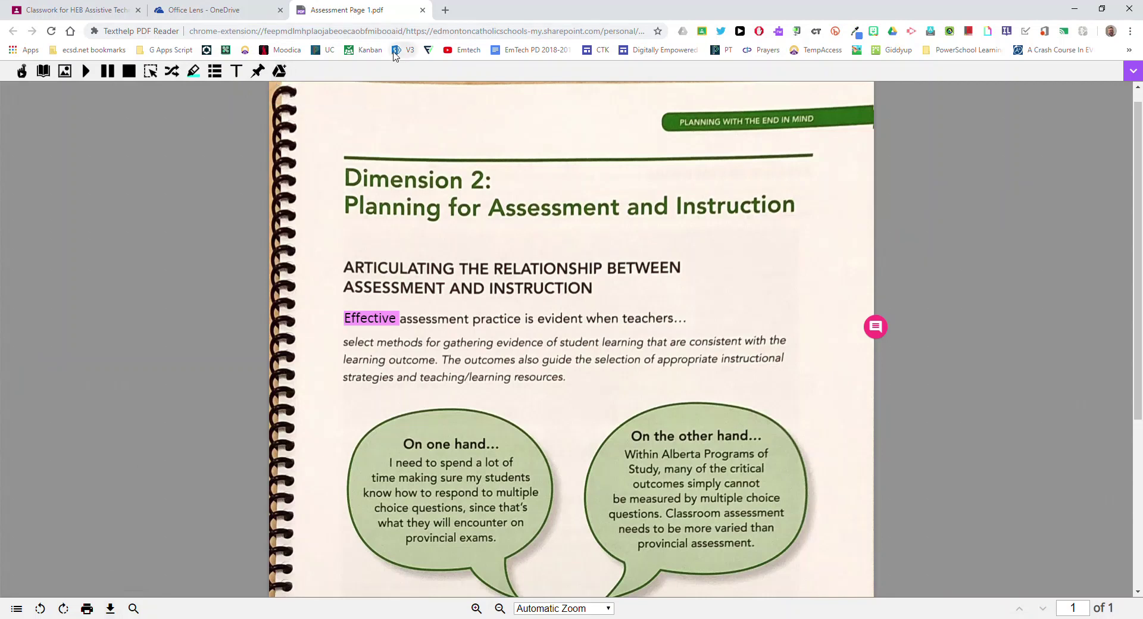
pyautogui.click(279, 73)
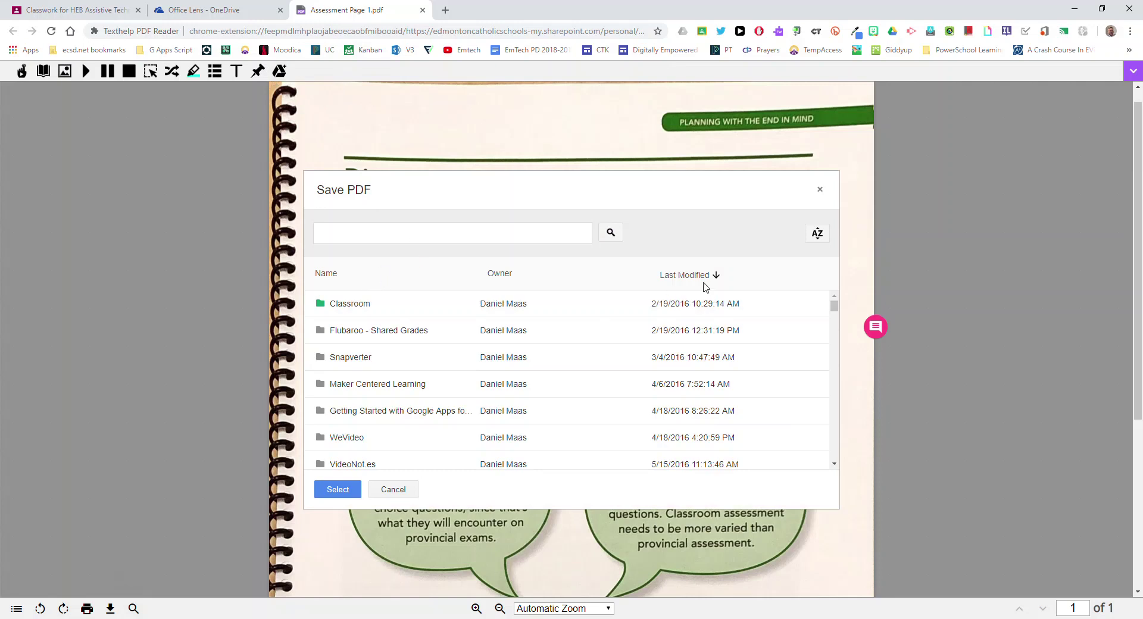
pyautogui.click(522, 329)
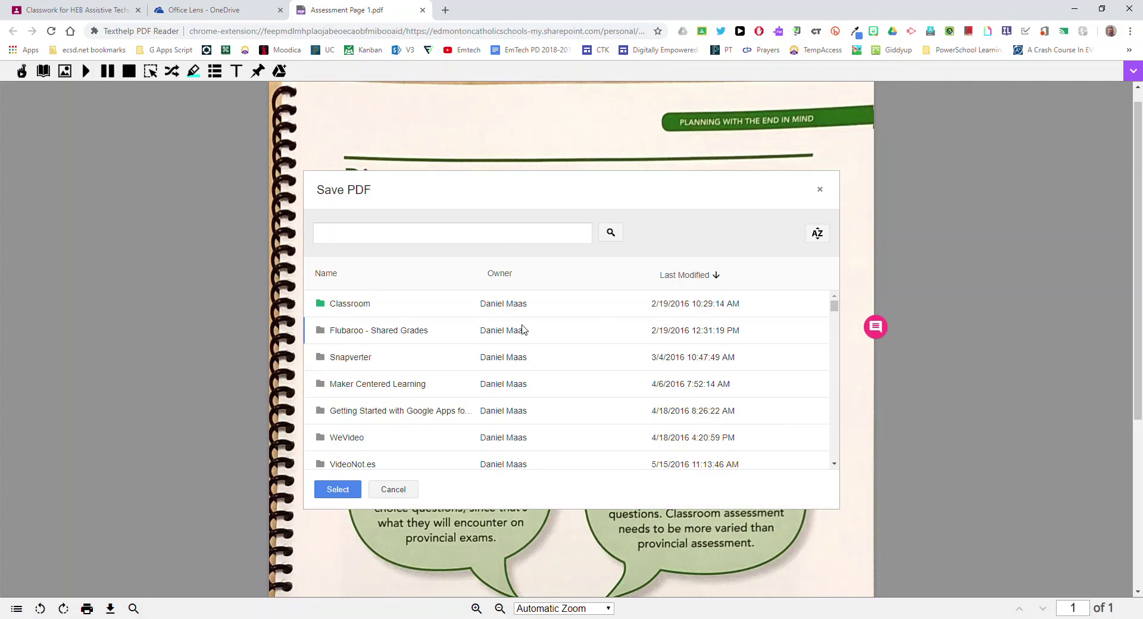
pyautogui.click(683, 276)
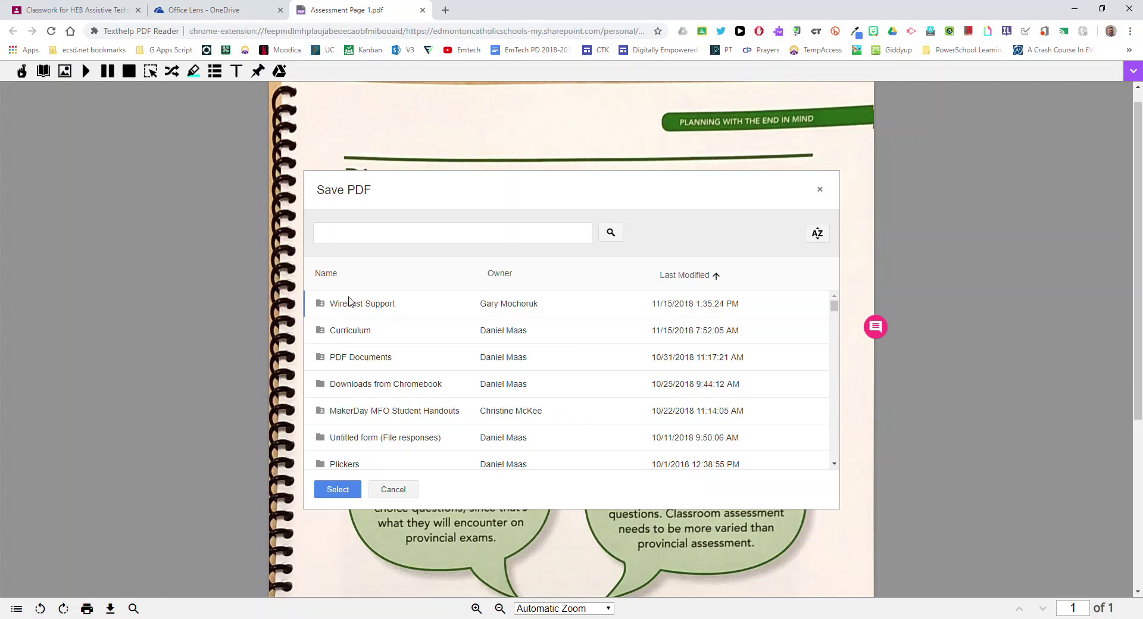
pyautogui.click(359, 357)
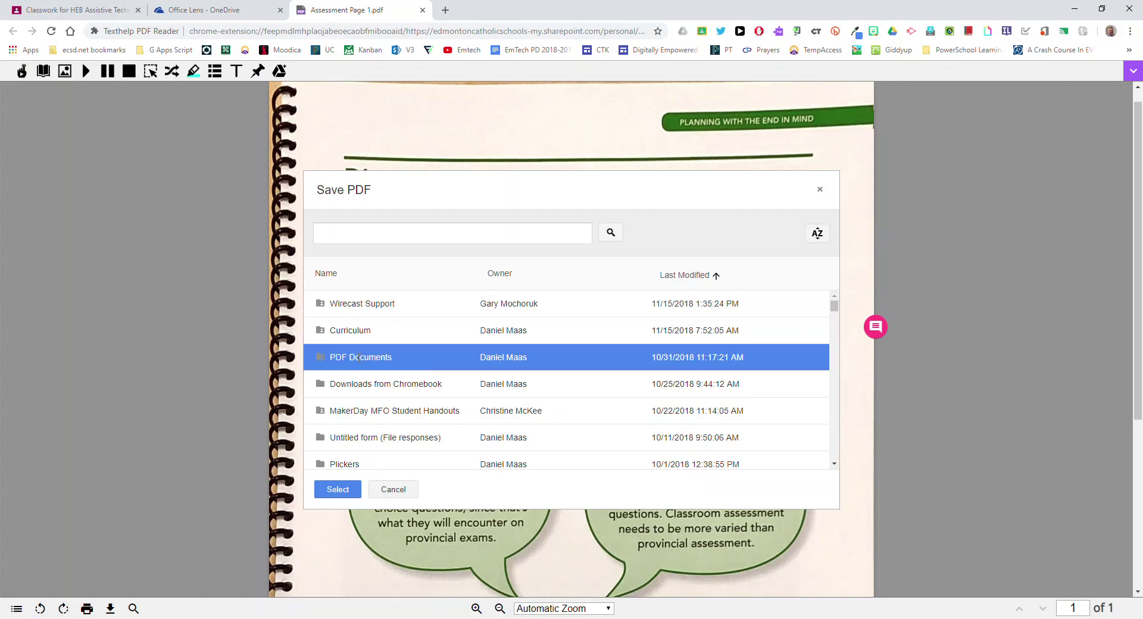
pyautogui.click(338, 490)
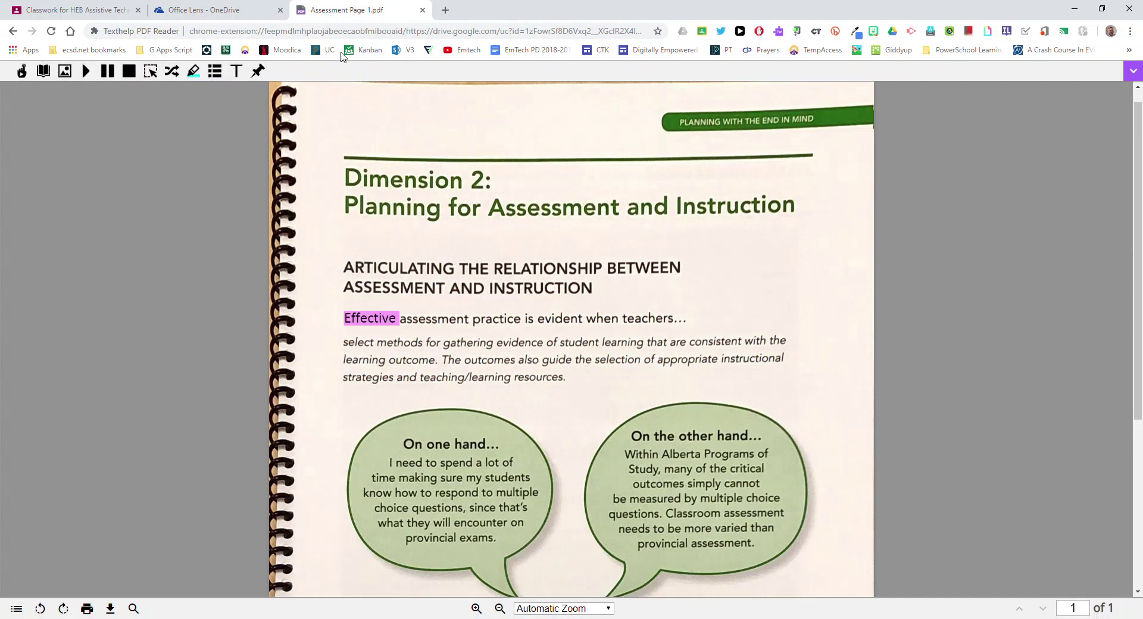
# Step: Switch to Google Classroom and start a new assignment in the HEB Assistive Technology PD class
pyautogui.click(89, 11)
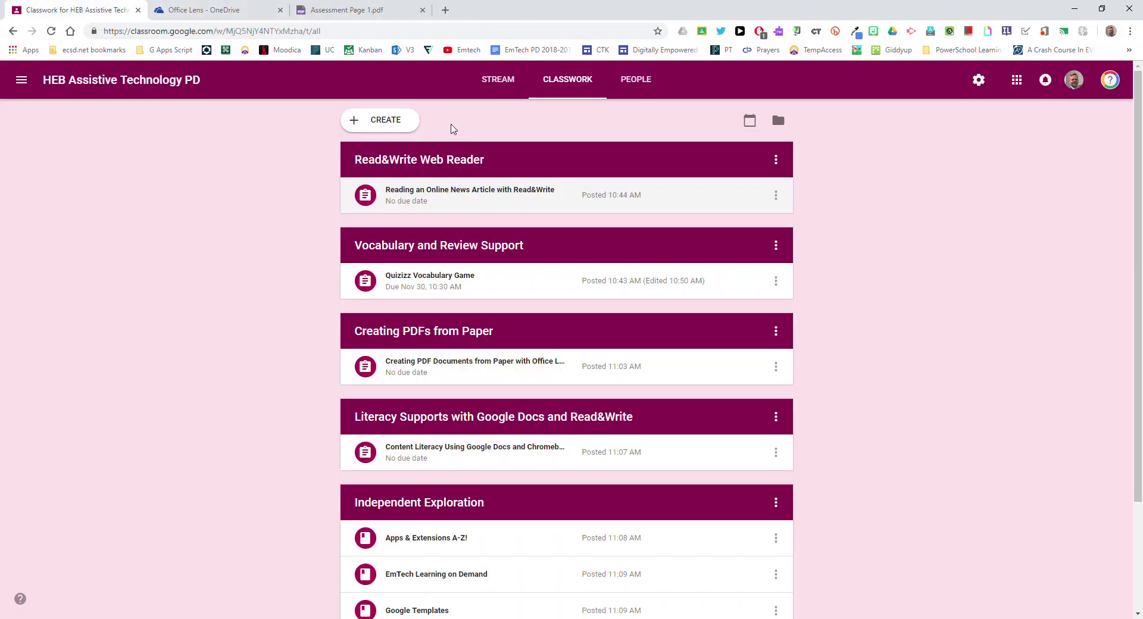
pyautogui.click(387, 121)
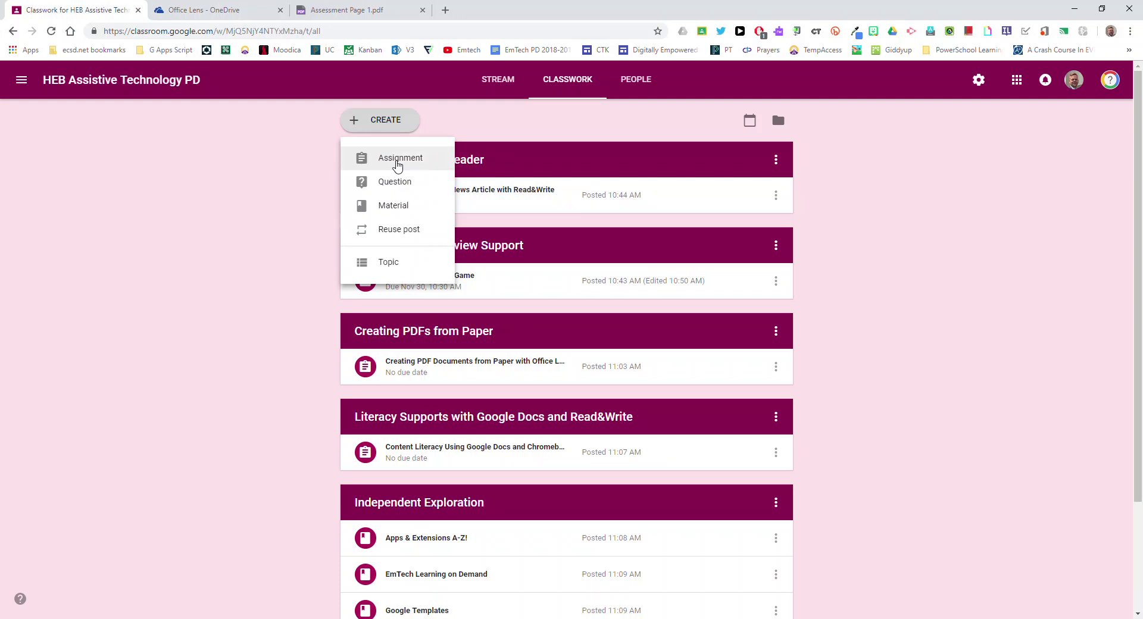
pyautogui.click(398, 158)
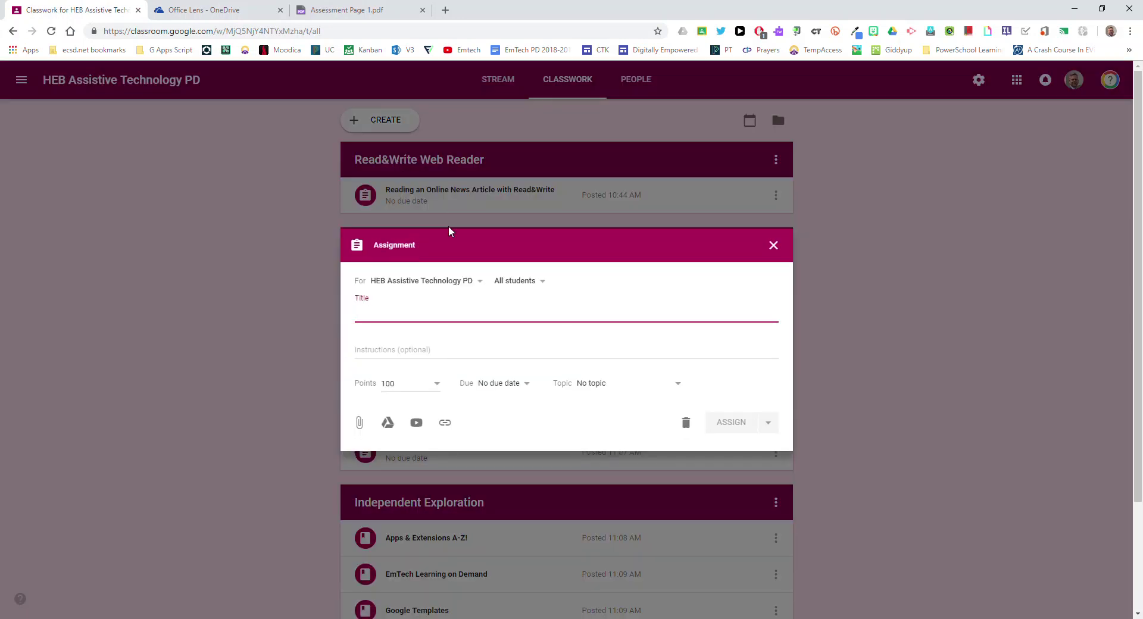
# Step: Attach the recent Assessment%20Page%201.pdf from Google Drive and set it to make a copy for each student
pyautogui.click(388, 423)
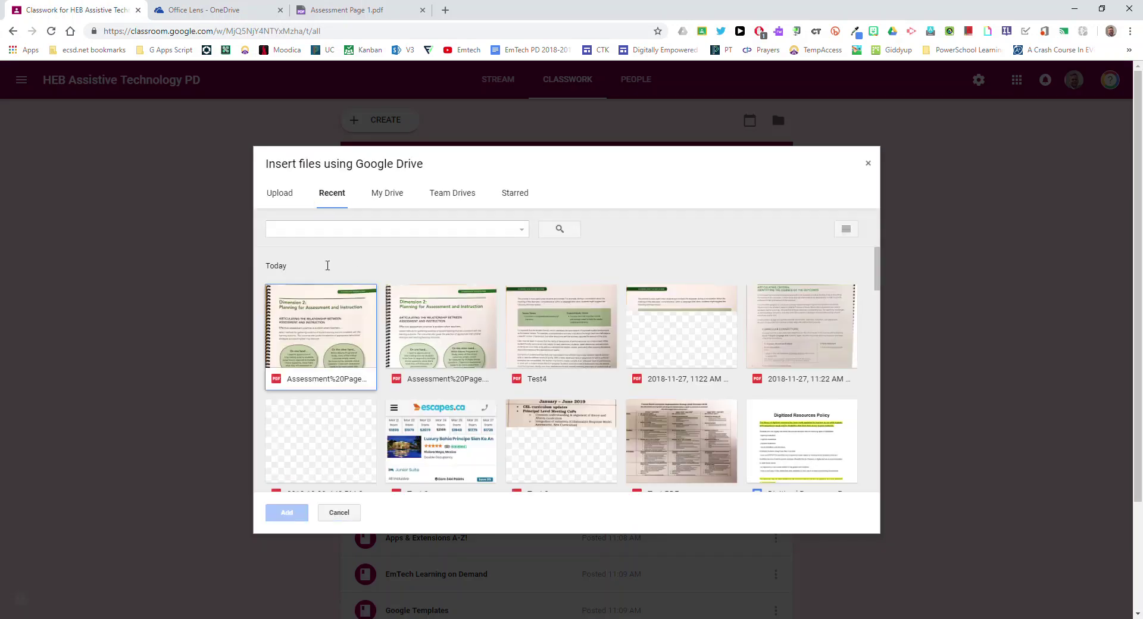
pyautogui.click(327, 348)
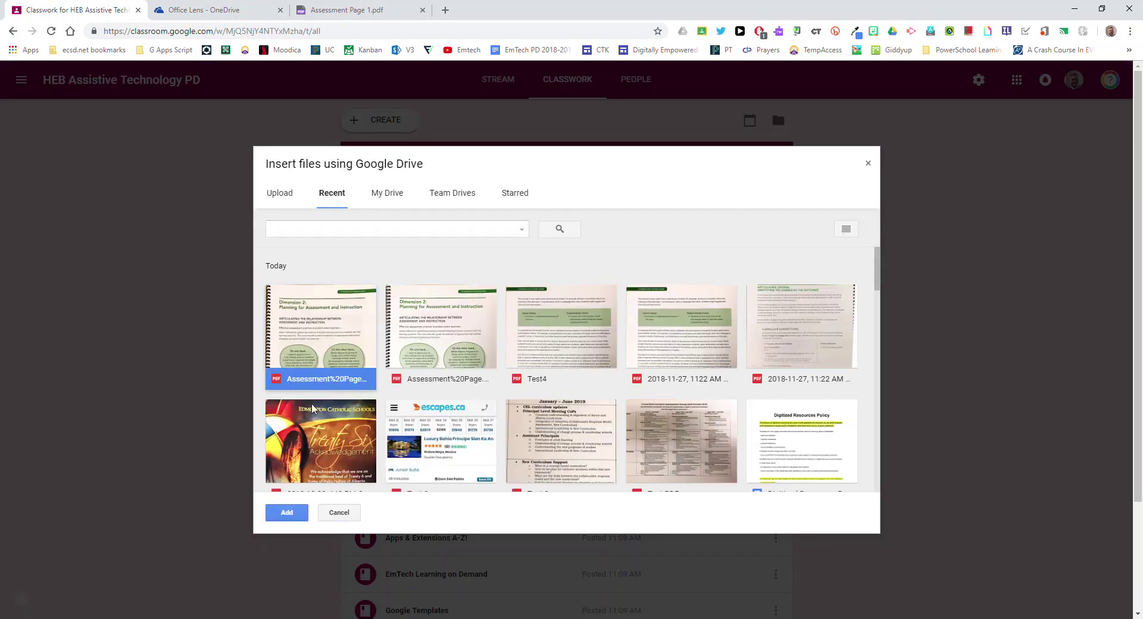
pyautogui.click(288, 513)
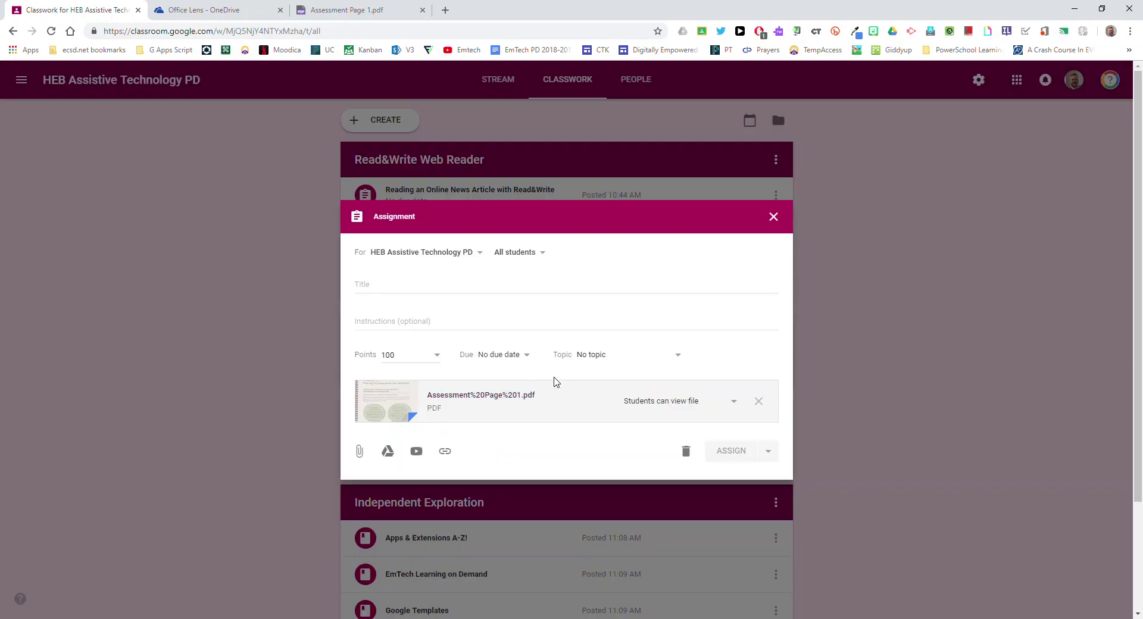
pyautogui.click(664, 403)
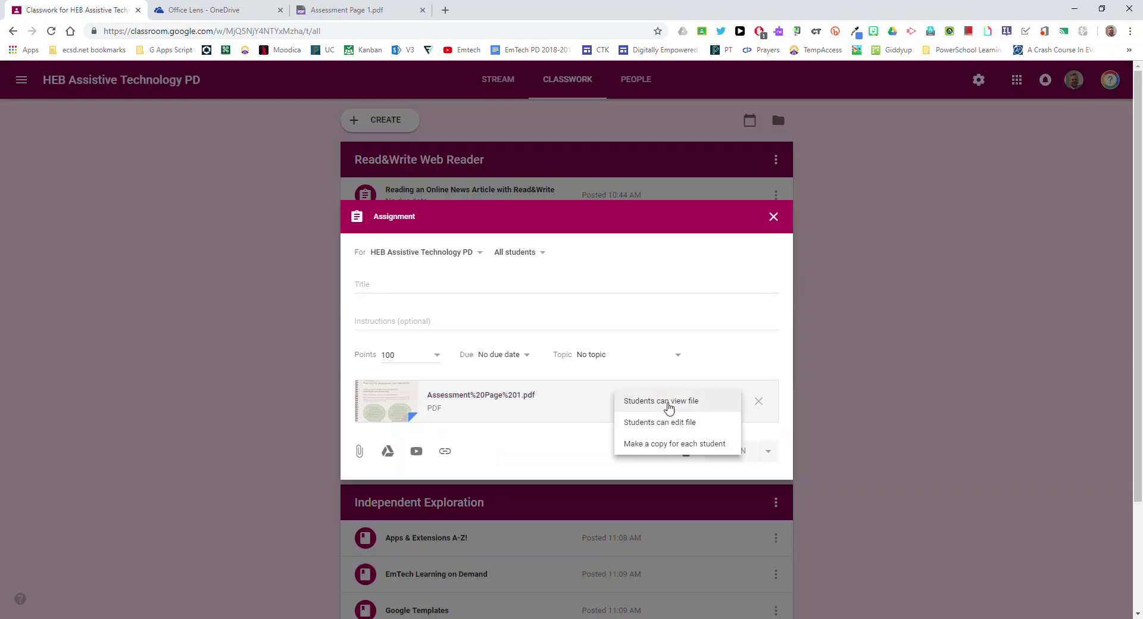
pyautogui.click(669, 444)
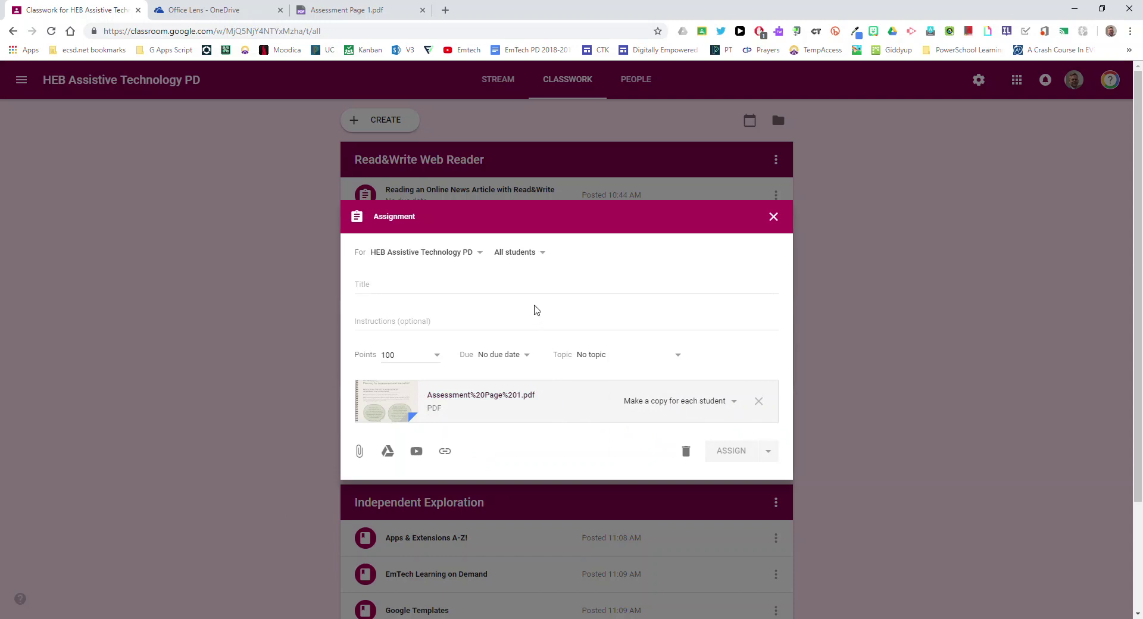
# Step: Examine which students the assignment can be given to, keeping it for all students
pyautogui.click(533, 254)
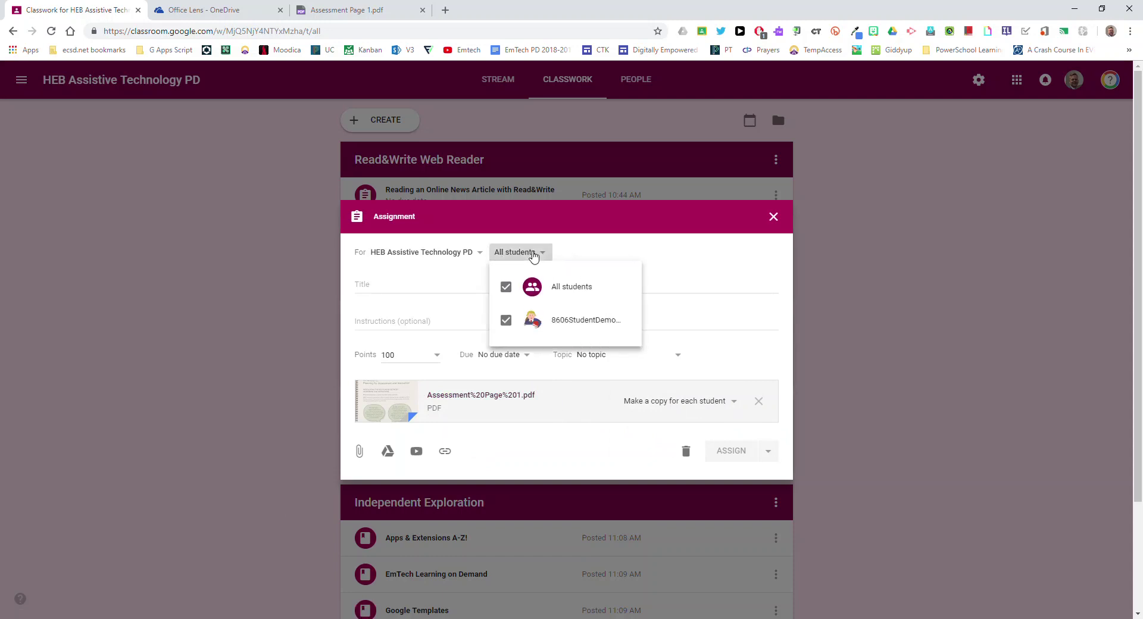
pyautogui.click(506, 289)
pyautogui.click(507, 322)
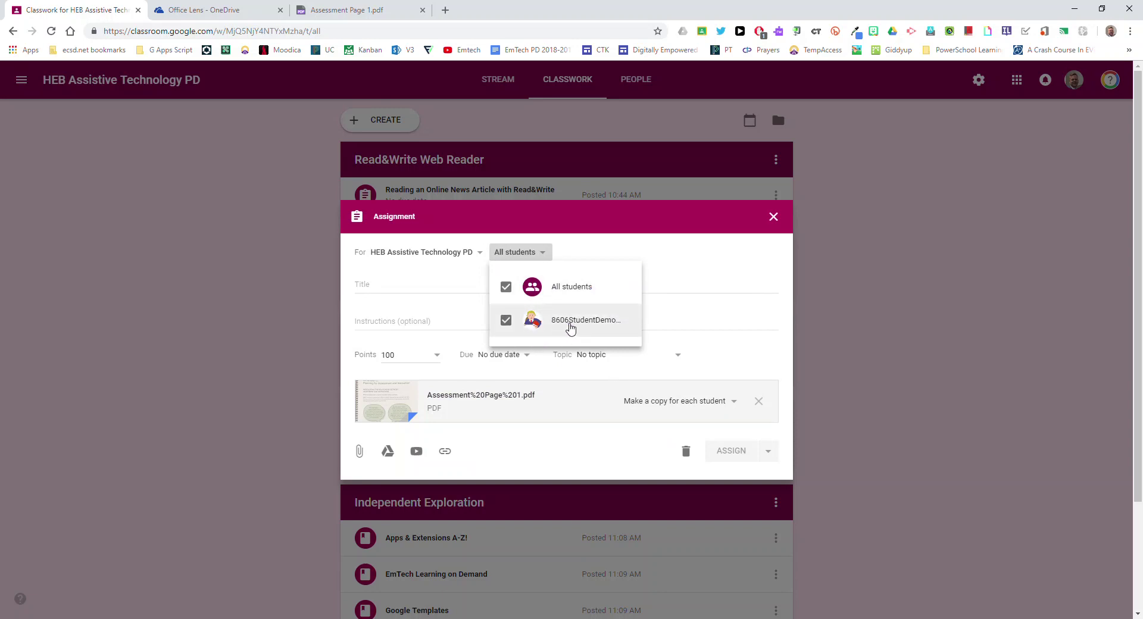
pyautogui.click(562, 247)
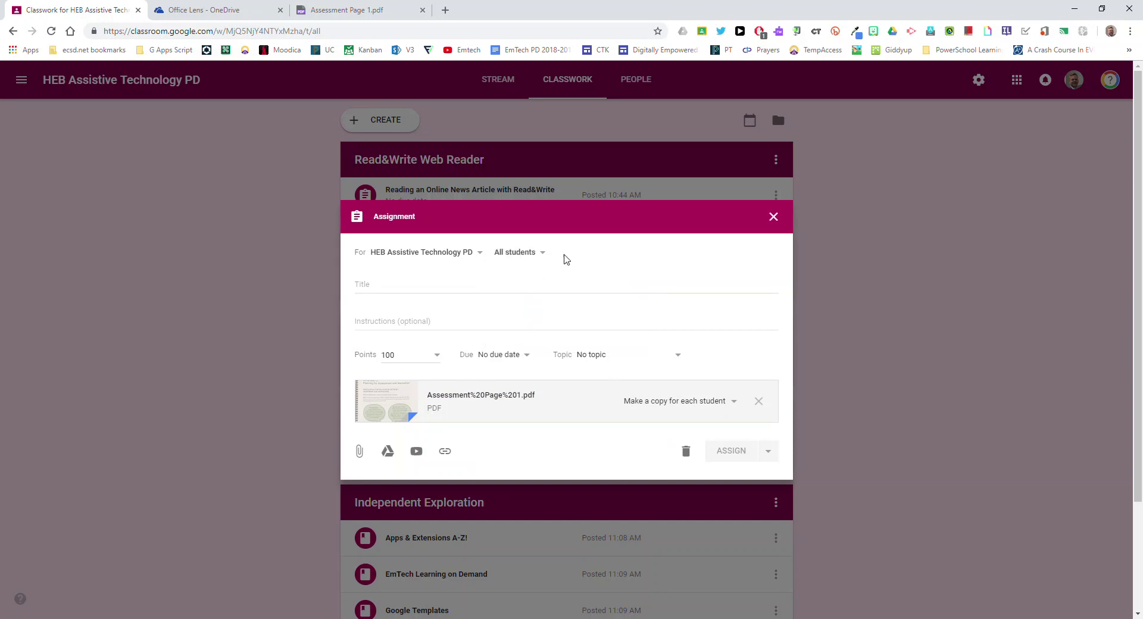